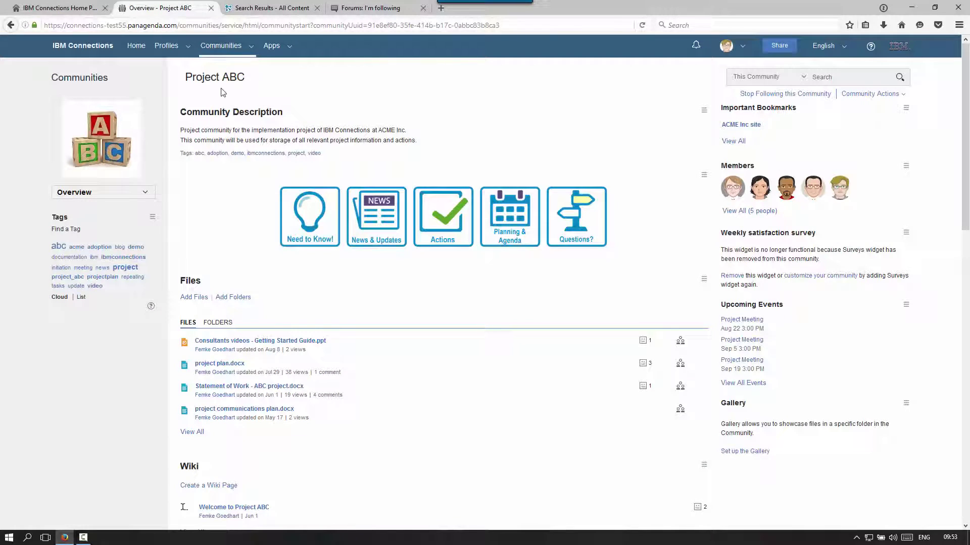
# Bring up the project plan search results and scroll through them
pyautogui.moveTo(221, 48)
pyautogui.hotkey('ctrl', 'Tab')
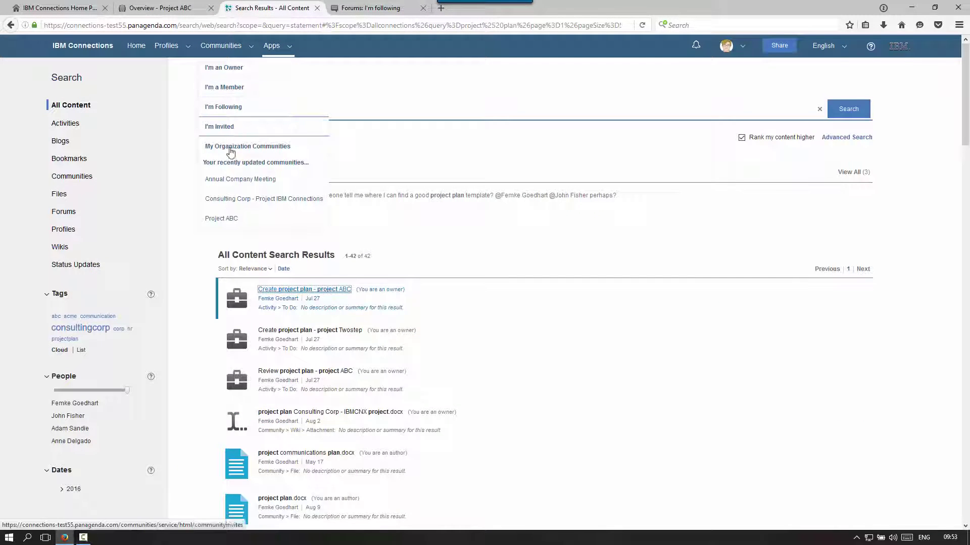
pyautogui.scroll(-8, 217, 210)
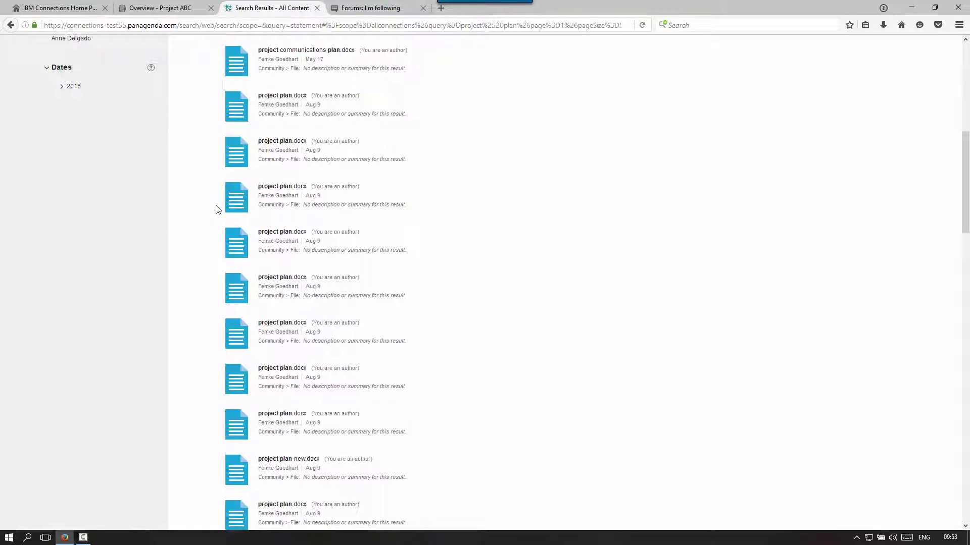
pyautogui.scroll(-6, 218, 210)
pyautogui.scroll(5, 217, 209)
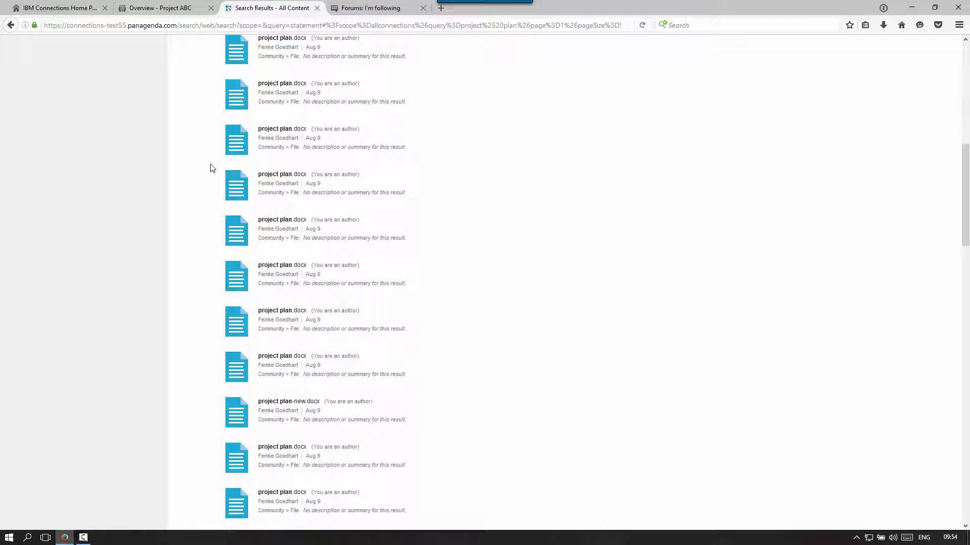
pyautogui.scroll(-9, 211, 173)
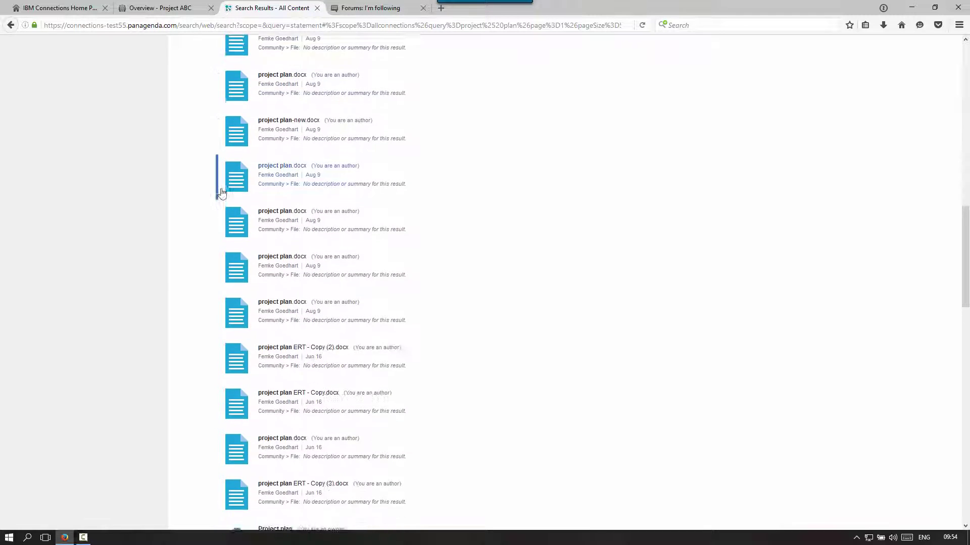
pyautogui.scroll(-8, 226, 200)
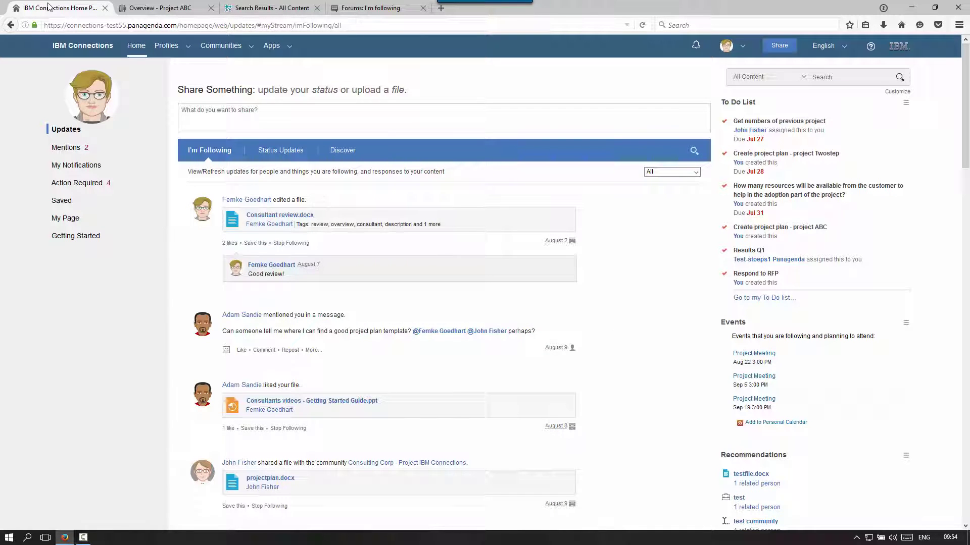
pyautogui.click(759, 82)
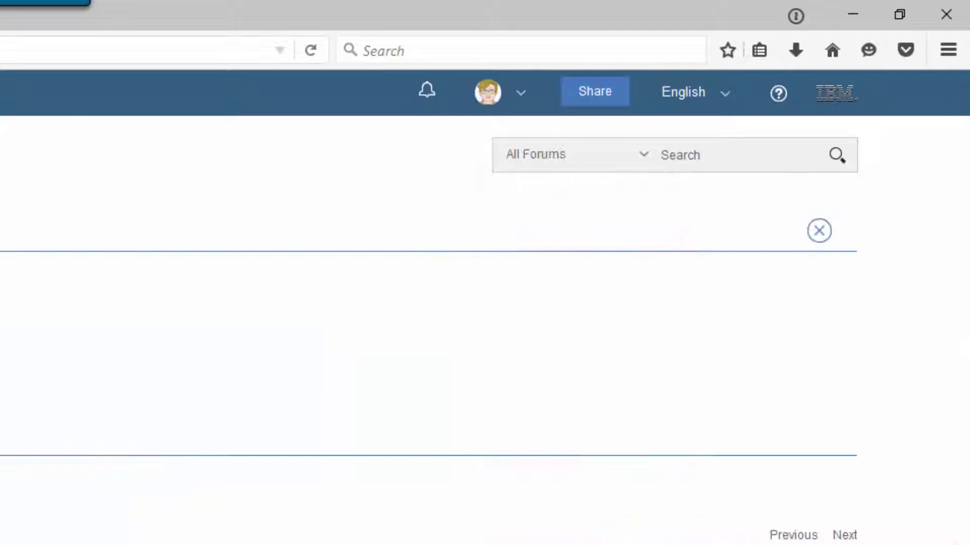
pyautogui.click(560, 167)
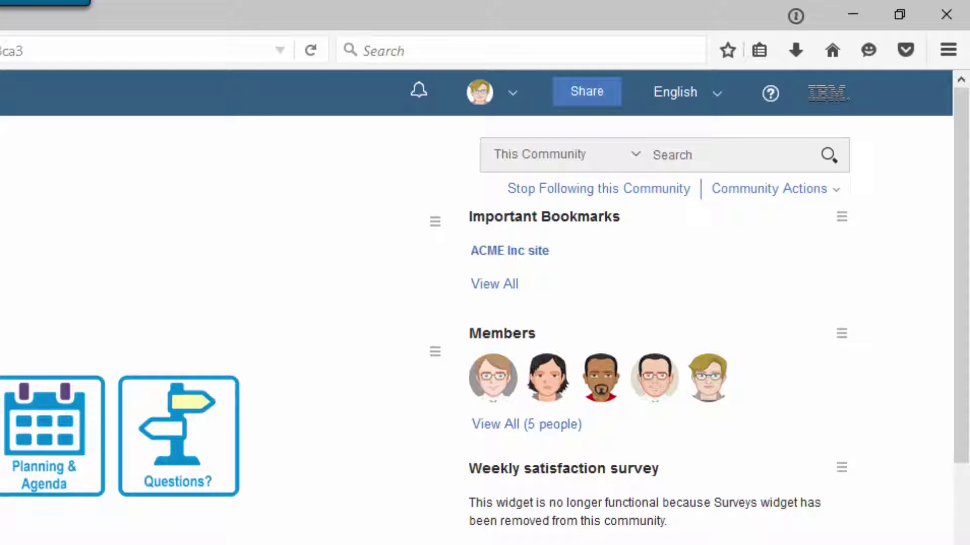
pyautogui.click(621, 161)
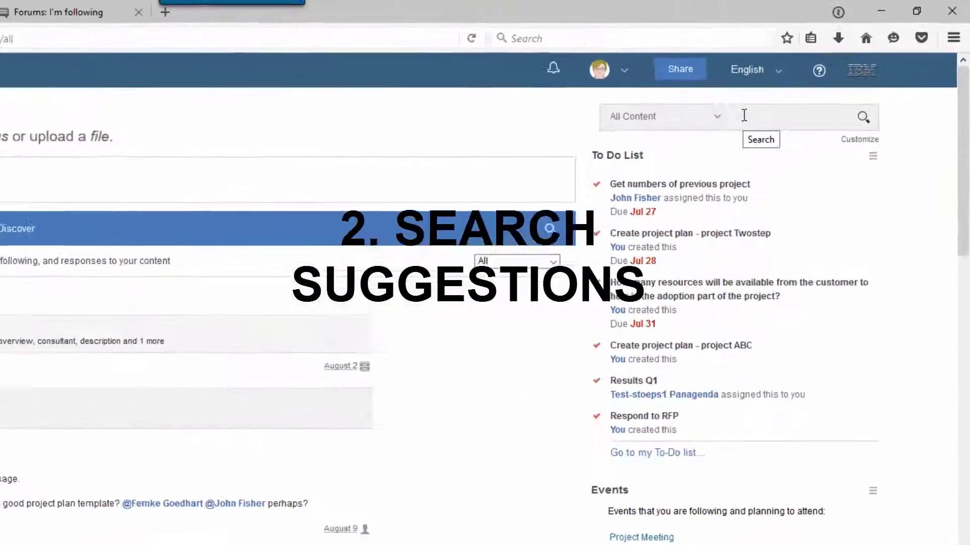
# Search all content for 'statement'
pyautogui.write('statement')
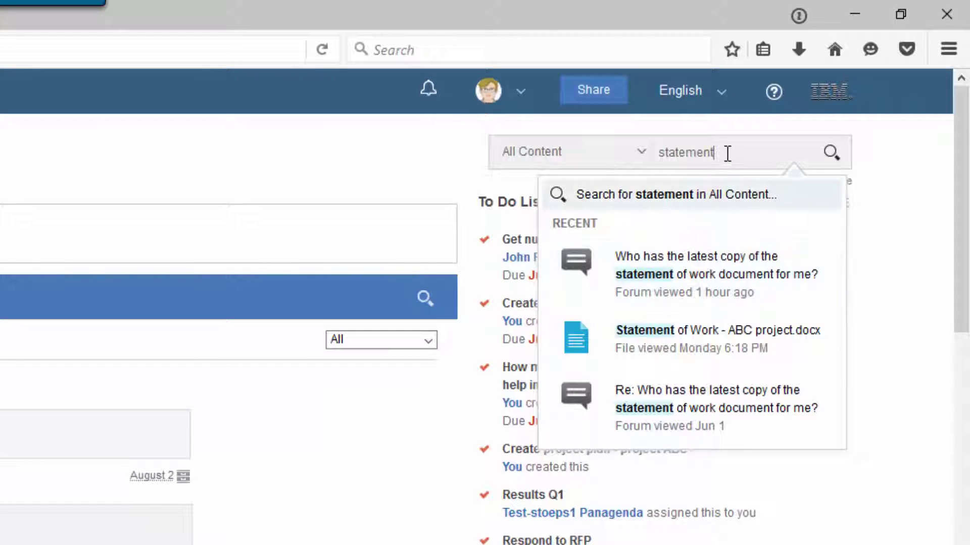
pyautogui.press('Return')
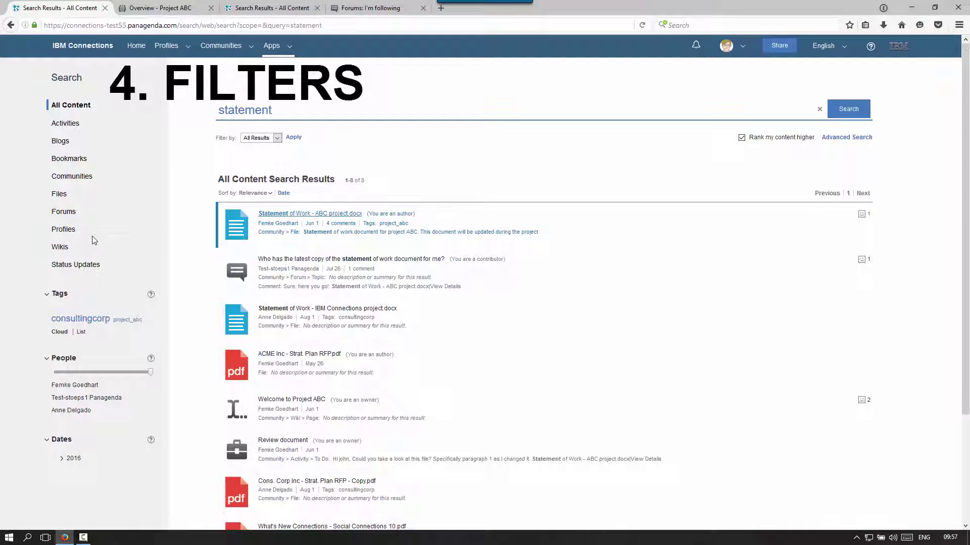
# Filter the statement results by Files, Forums, then Communities, and expand the 2016 date filter
pyautogui.click(76, 195)
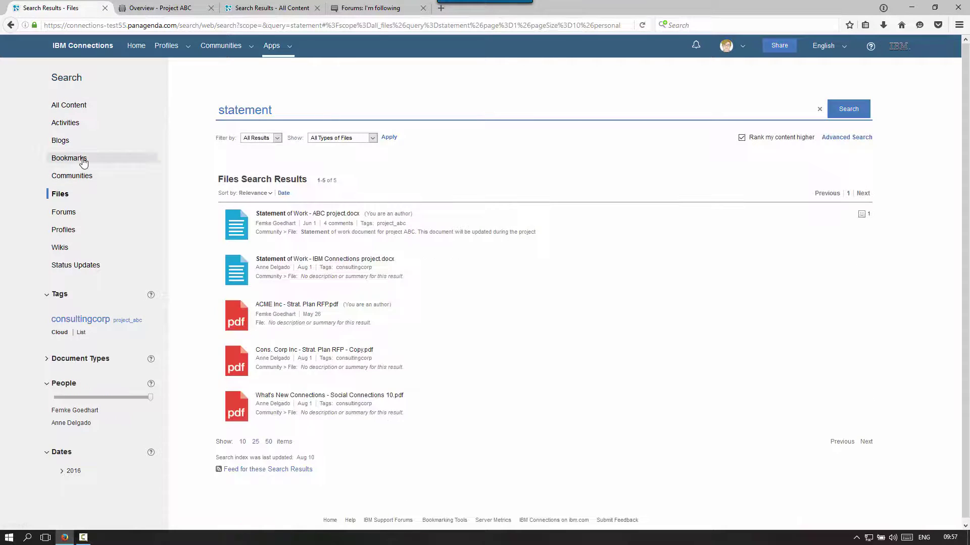
pyautogui.click(84, 214)
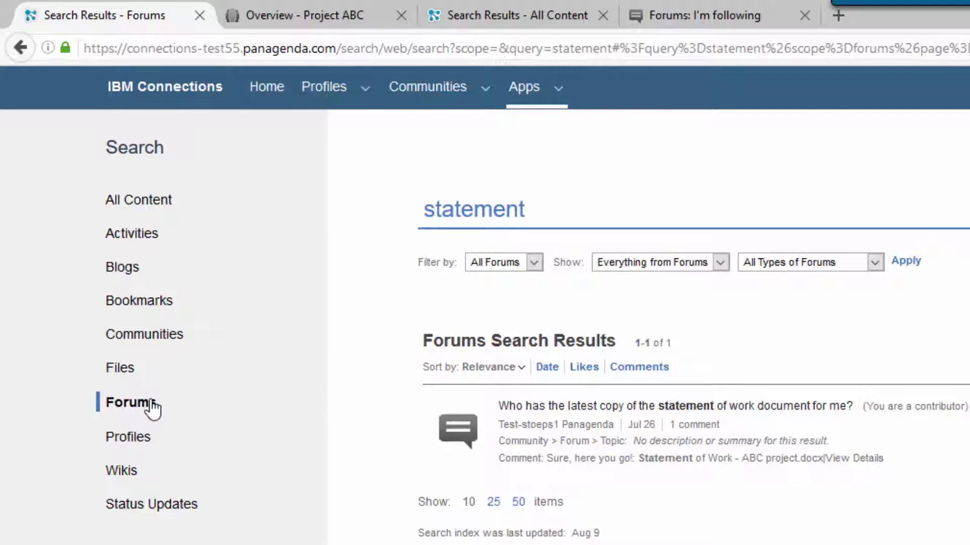
pyautogui.click(158, 339)
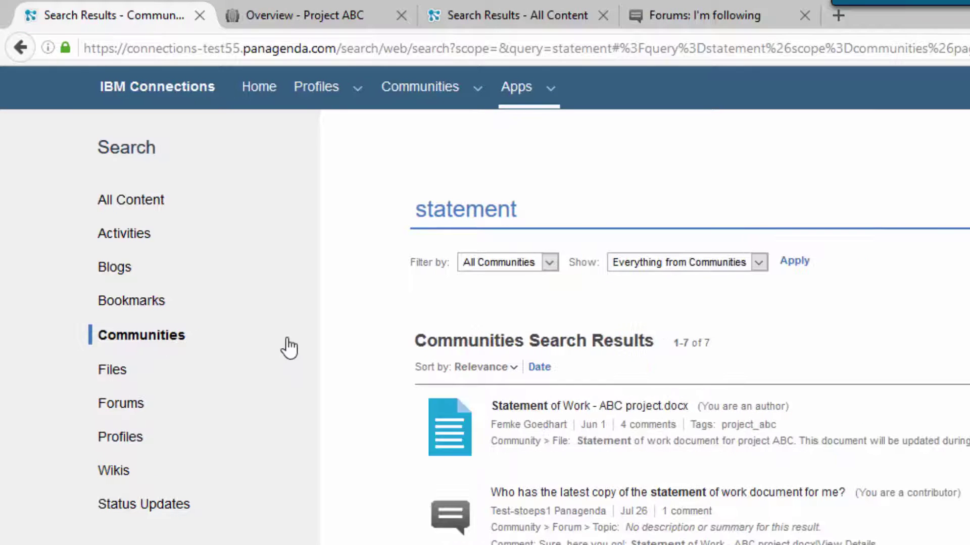
pyautogui.click(693, 264)
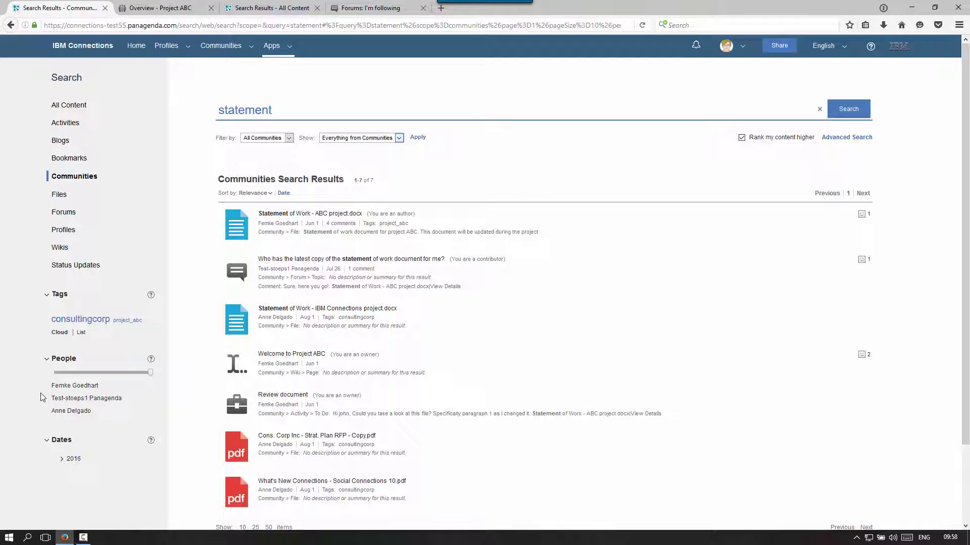
pyautogui.click(63, 459)
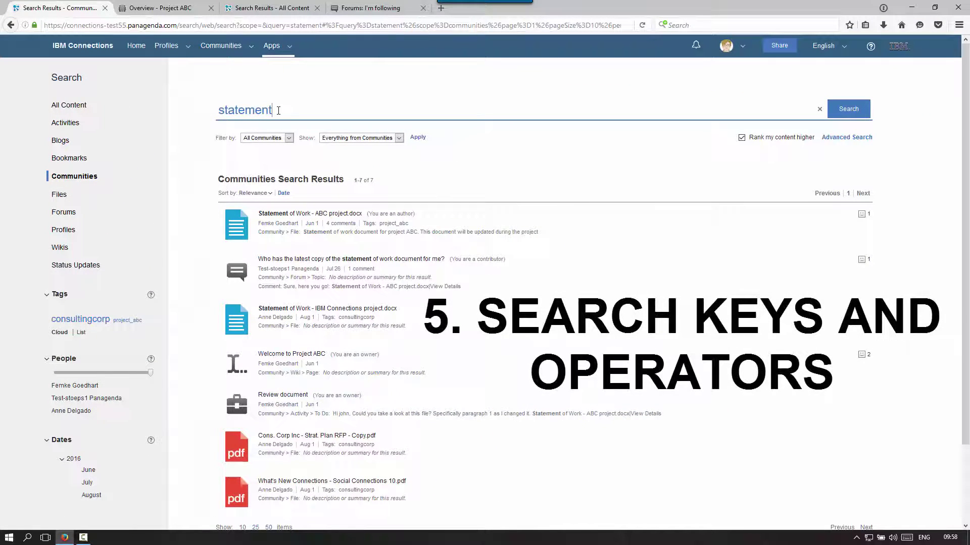
# Replace the query 'statement' with 'consulting' and search
pyautogui.moveTo(275, 111); pyautogui.dragTo(191, 111)
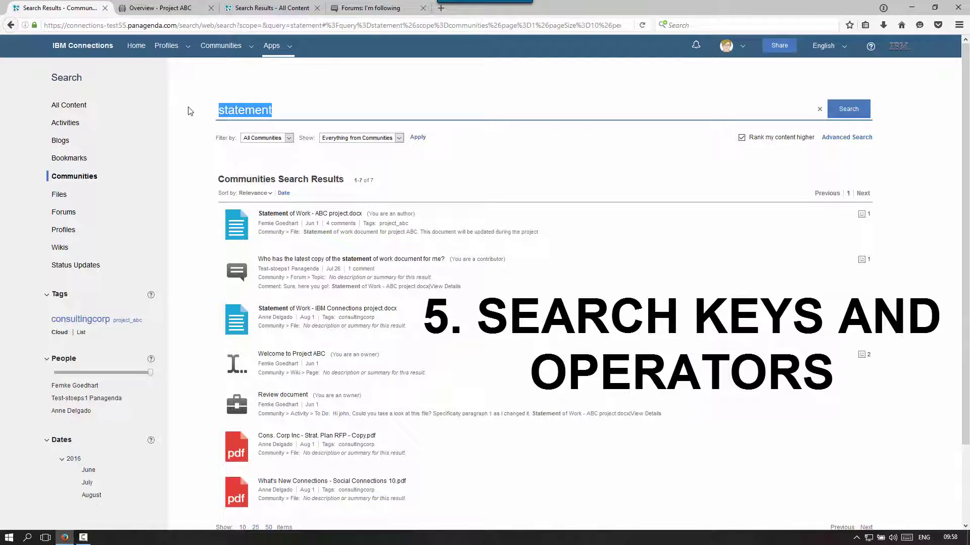
pyautogui.write('c')
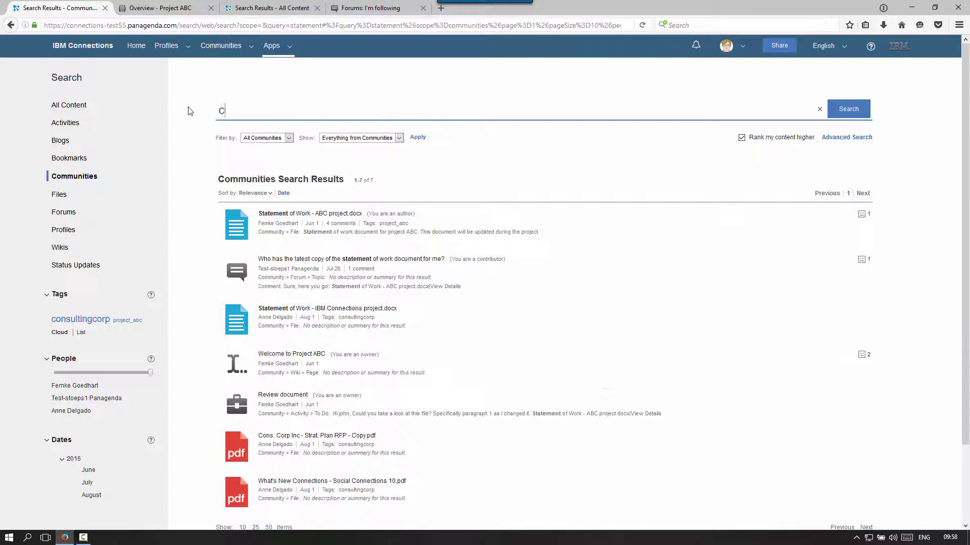
pyautogui.write('onsulting')
pyautogui.press('Return')
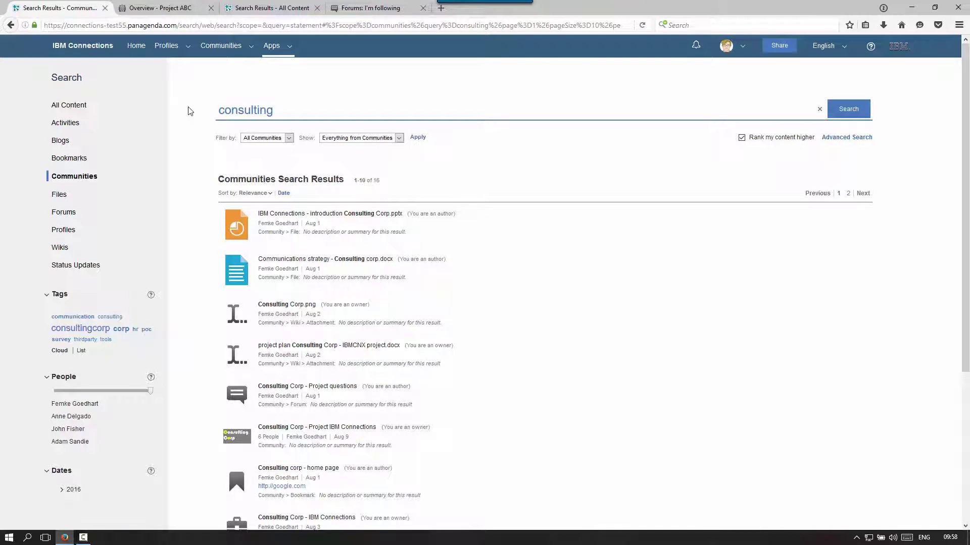
# Extend the query to 'consulting OR consultancy OR consultant' and select its trailing part
pyautogui.write('OR')
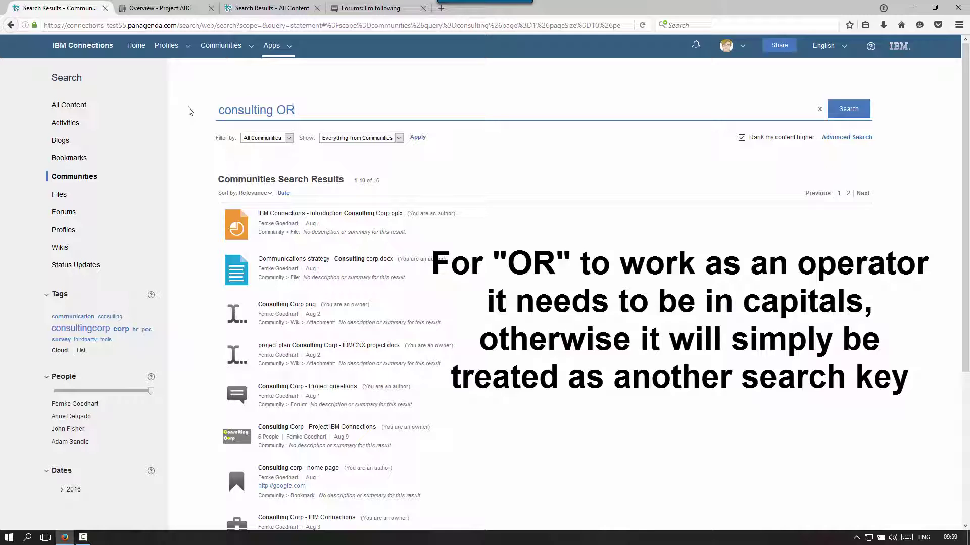
pyautogui.write('consultancy')
pyautogui.press('Return')
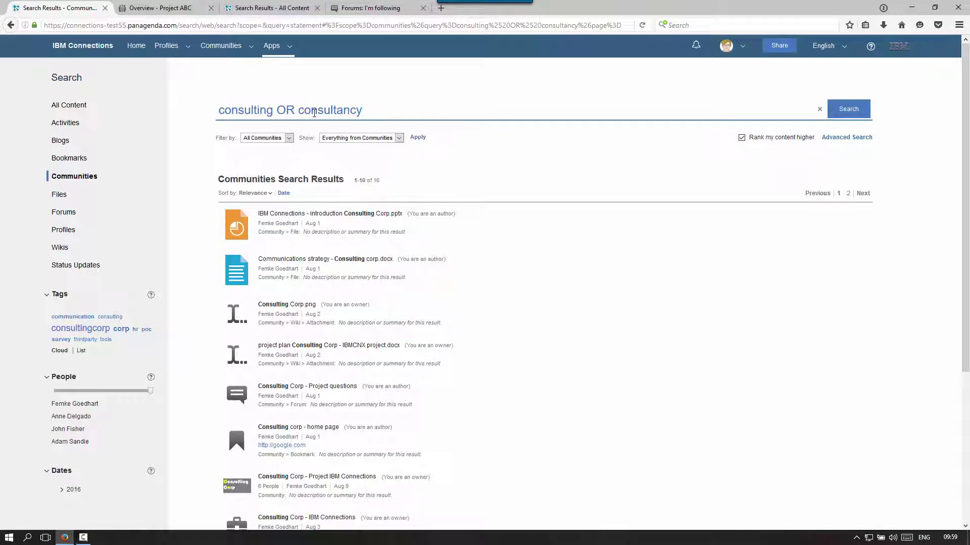
pyautogui.write('OR consultant')
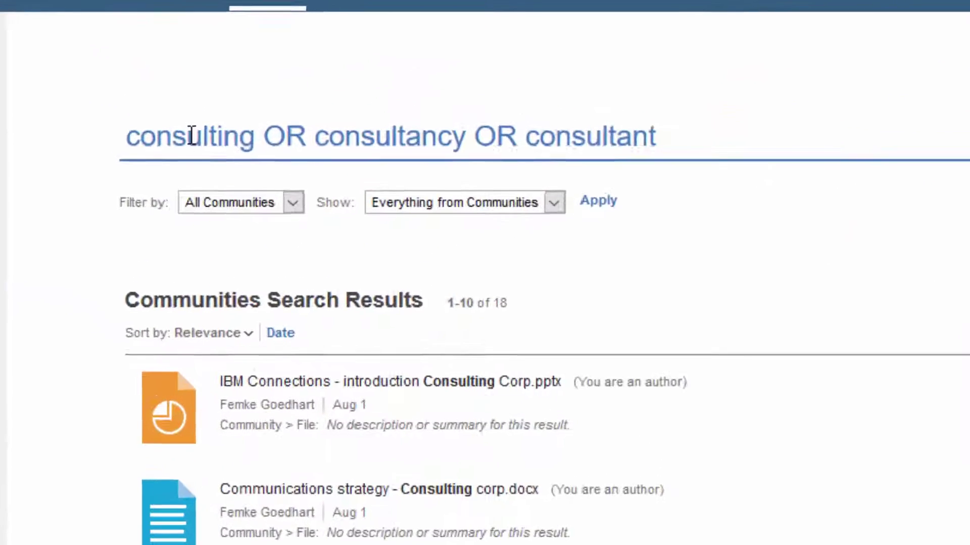
pyautogui.moveTo(227, 134); pyautogui.dragTo(781, 135)
# Run the wildcard search 'consult*' and widen it to All Content
pyautogui.press('BackSpace')
pyautogui.press('BackSpace')
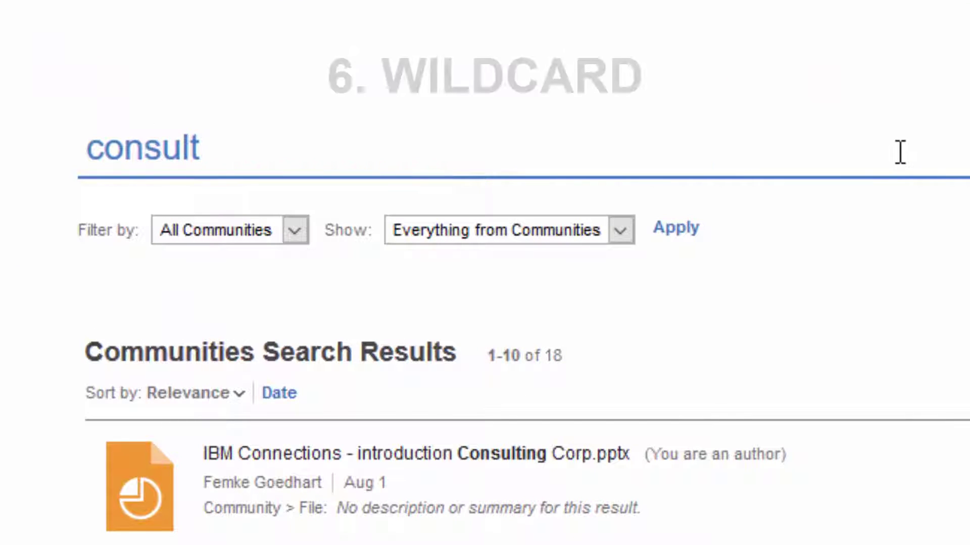
pyautogui.write('*')
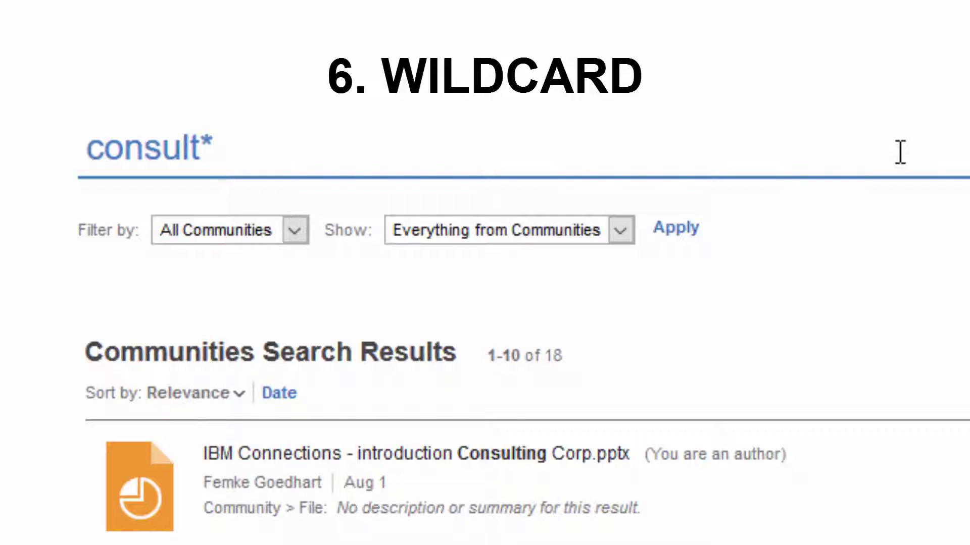
pyautogui.press('Return')
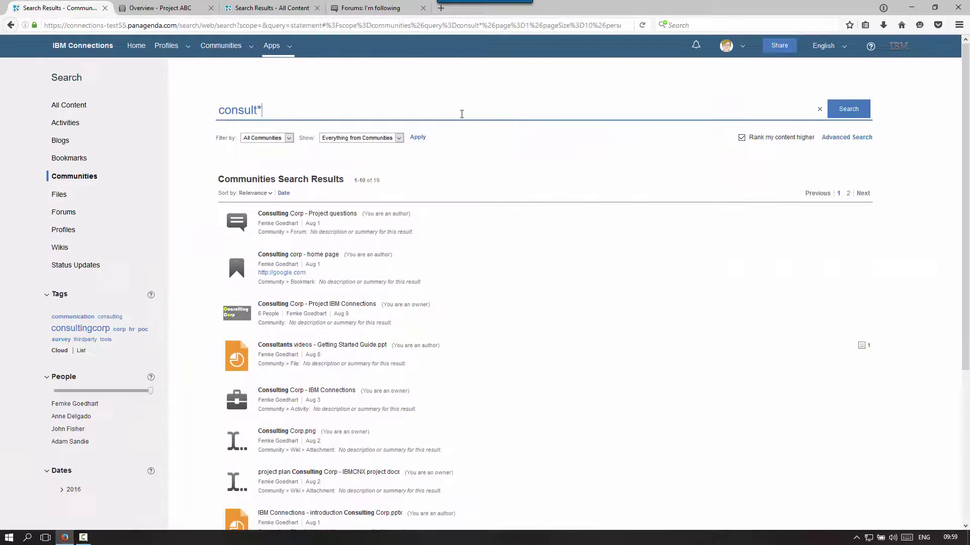
pyautogui.click(82, 110)
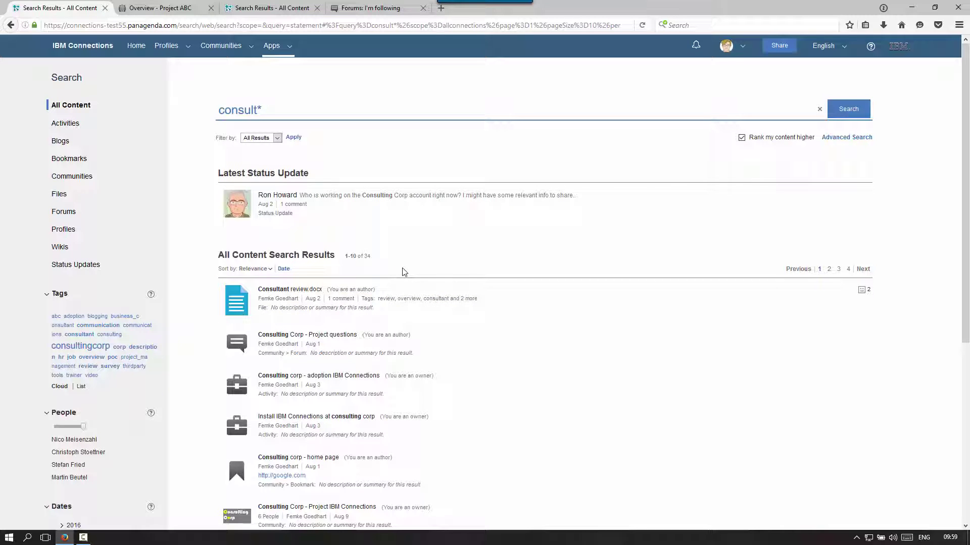
pyautogui.click(283, 110)
pyautogui.write('acme')
pyautogui.press('Return')
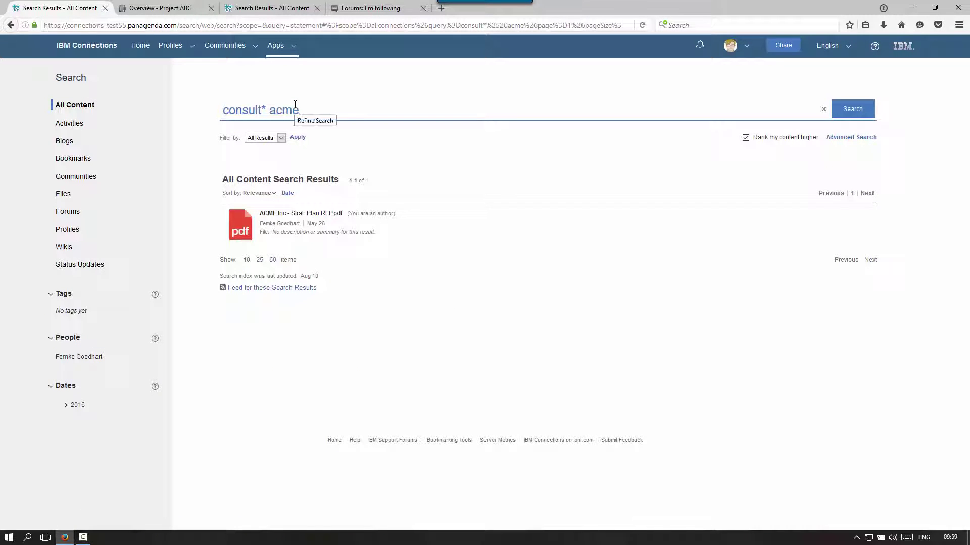
pyautogui.doubleClick(295, 107)
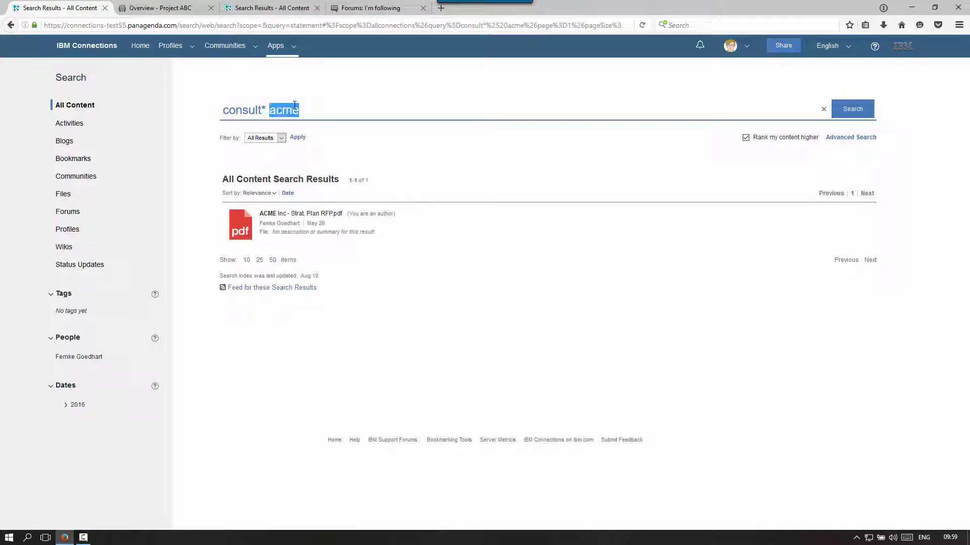
pyautogui.press('BackSpace')
pyautogui.press('Return')
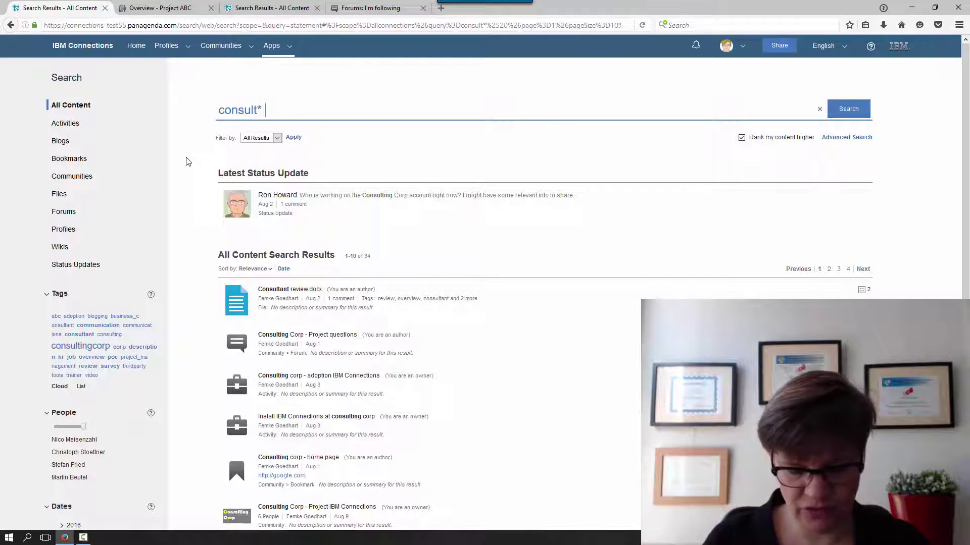
# Search 'consult* .ppt', then 'consult* .ppt*', and append 'OR pdf' to the query
pyautogui.write('.ppt')
pyautogui.press('Return')
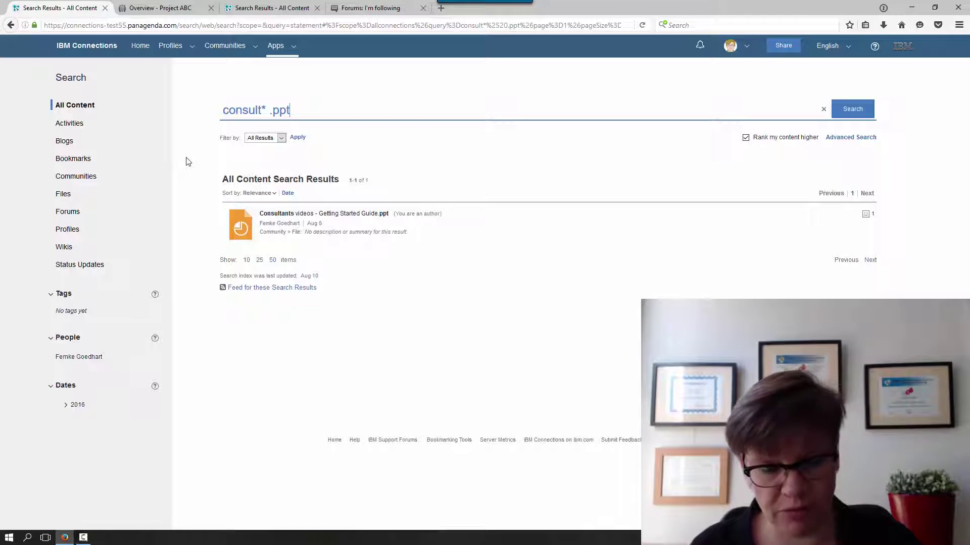
pyautogui.write('*')
pyautogui.press('Return')
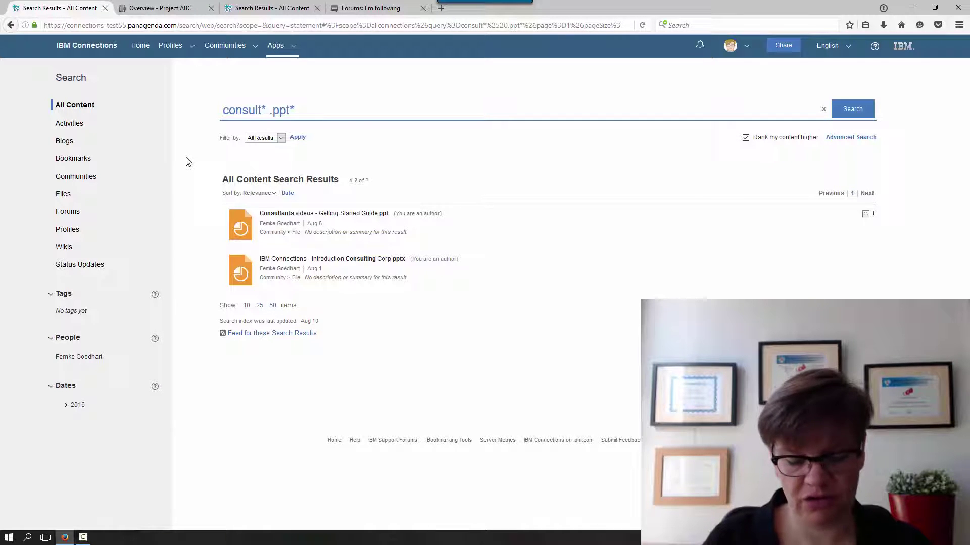
pyautogui.write('OR pdf')
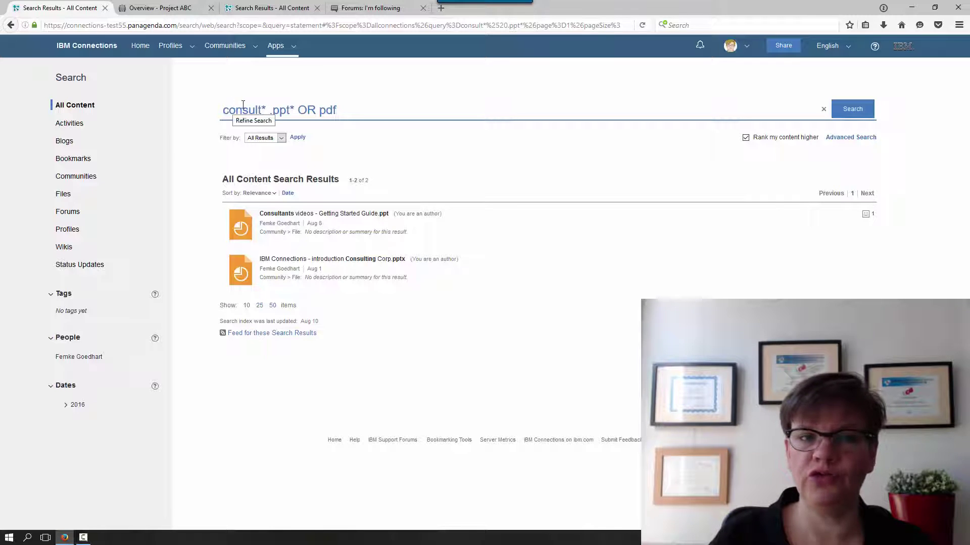
# Group '.ppt* OR pdf' in parentheses and search, reviewing the 7 results
pyautogui.click(349, 109)
pyautogui.write(')')
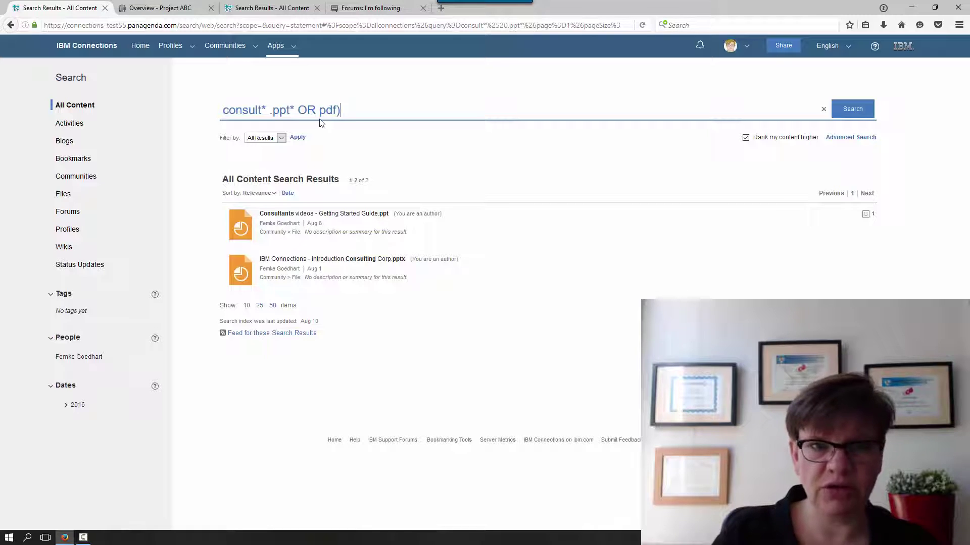
pyautogui.click(271, 111)
pyautogui.write('(')
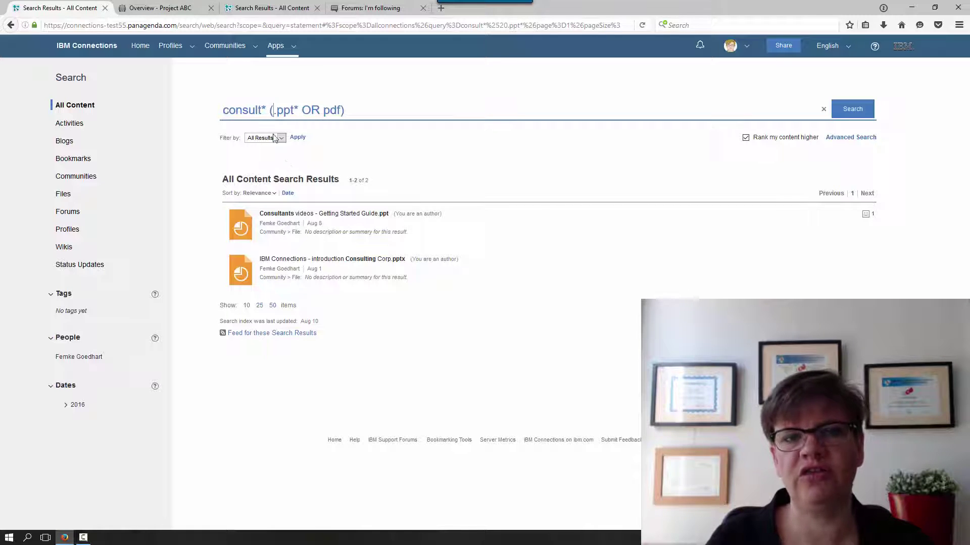
pyautogui.press('Return')
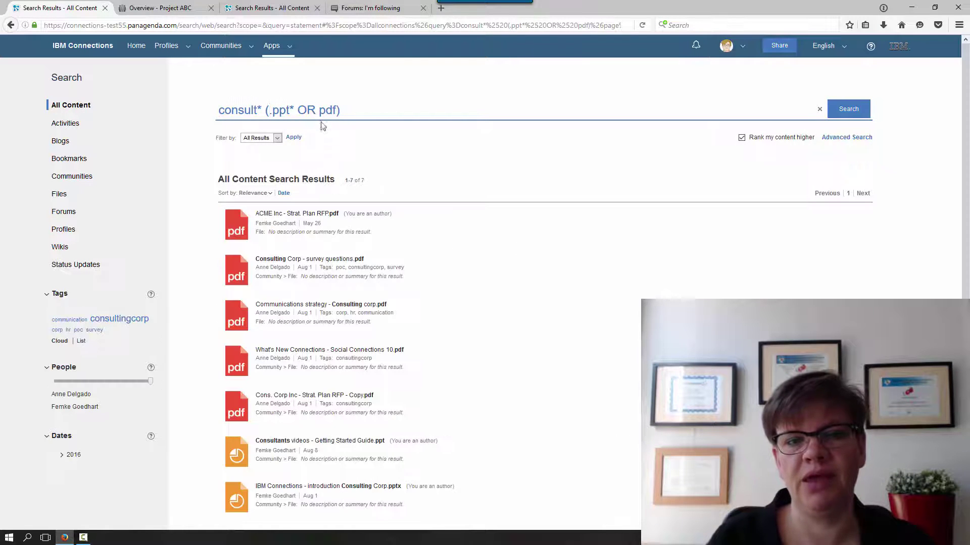
pyautogui.scroll(-3, 295, 435)
pyautogui.scroll(3, 297, 436)
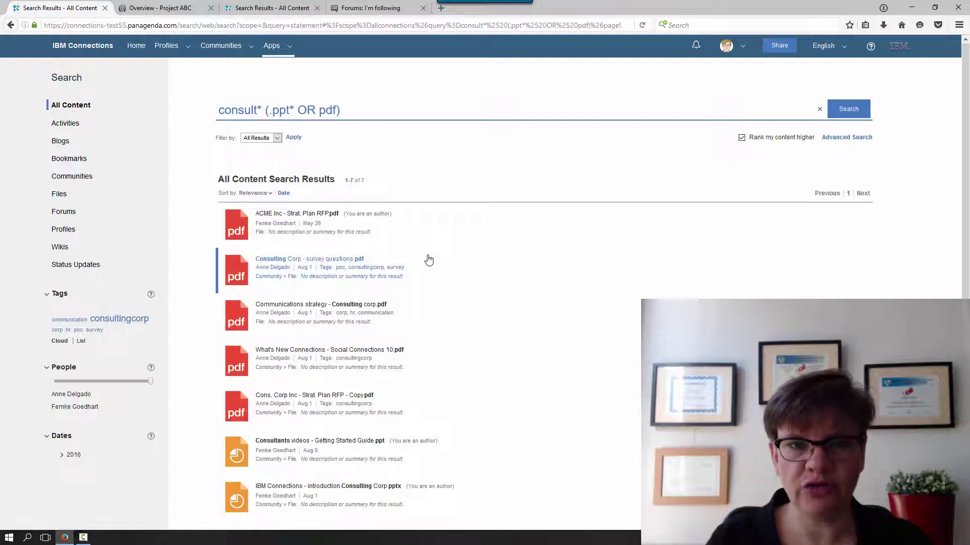
# Append '-acme' to the query and search to exclude ACME results
pyautogui.write('-ac')
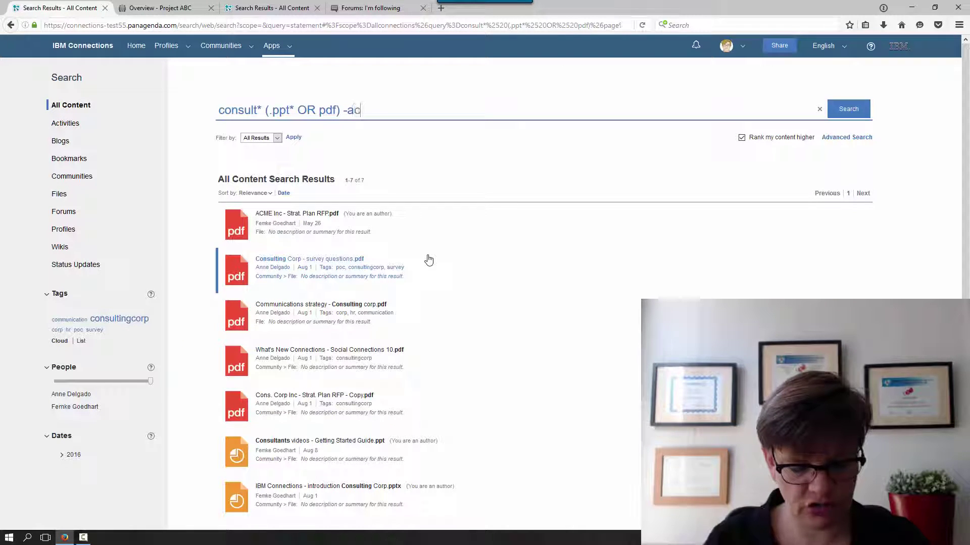
pyautogui.write('me')
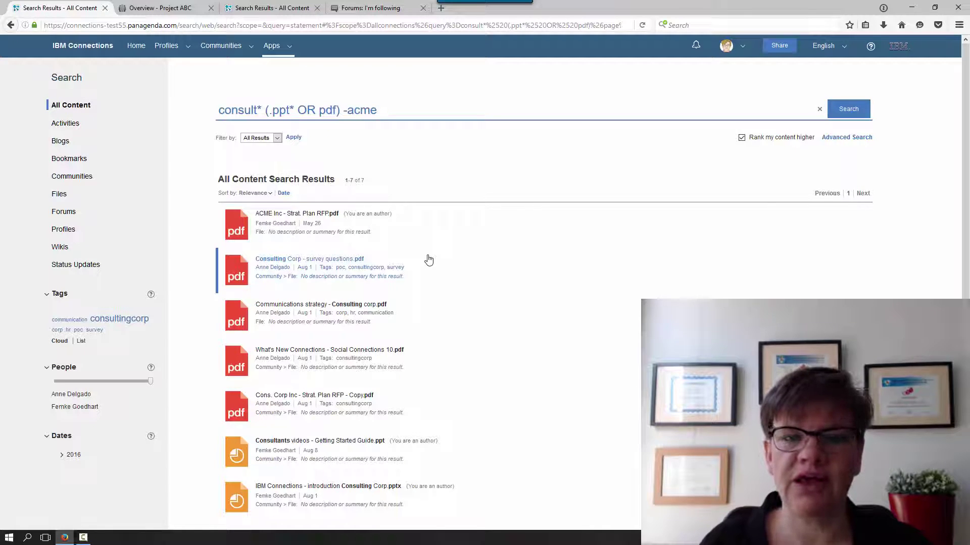
pyautogui.press('Return')
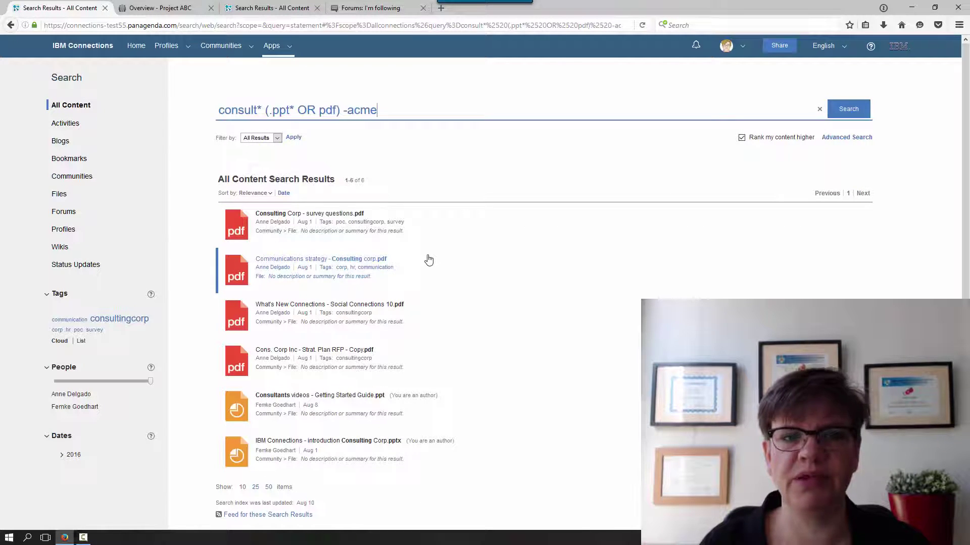